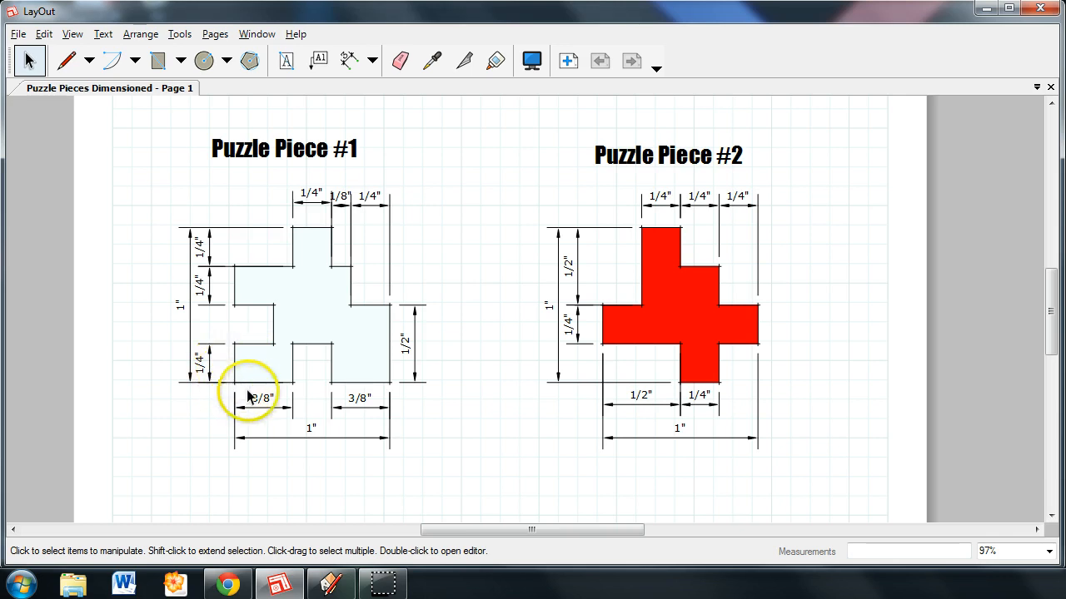
- In SketchUp, mark Tape Measure guide points from the first square's origin corner, 1/4" up the left edge and 3/8" along the bottom edge
left_click(331, 584)
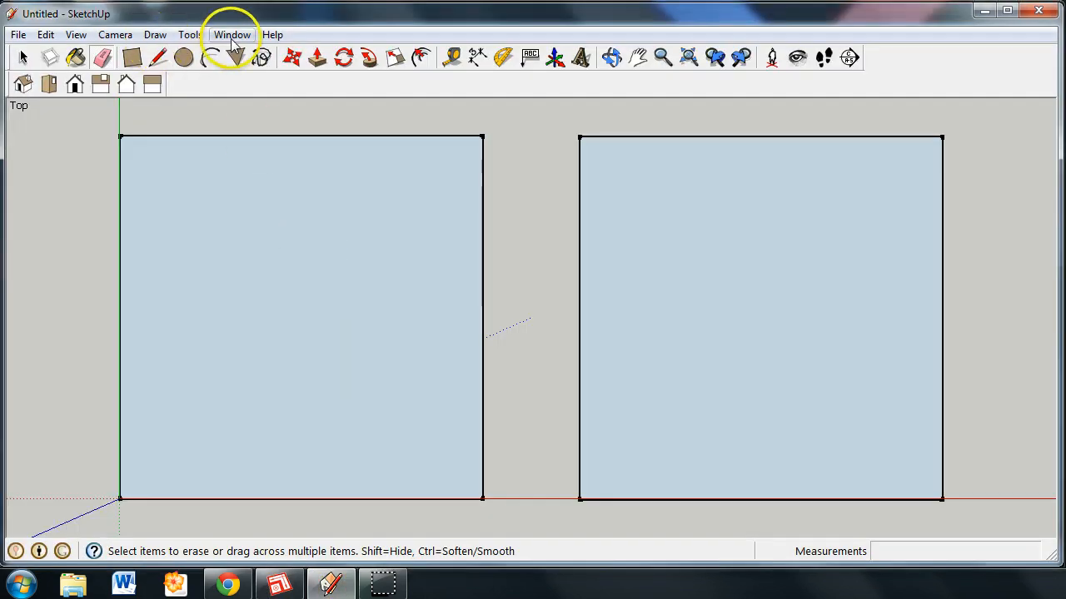
left_click(458, 60)
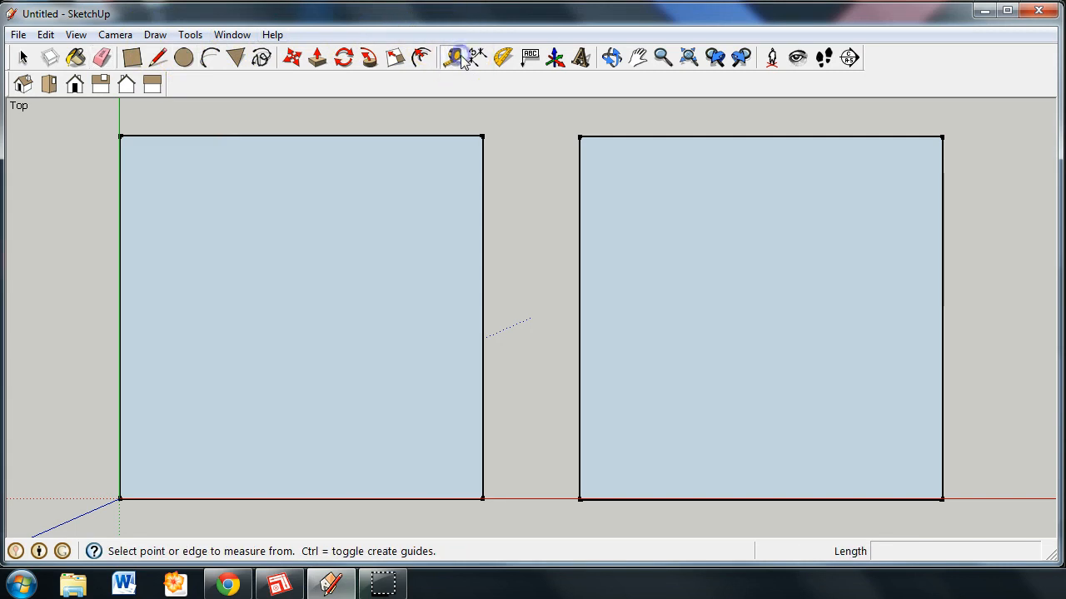
left_click(119, 487)
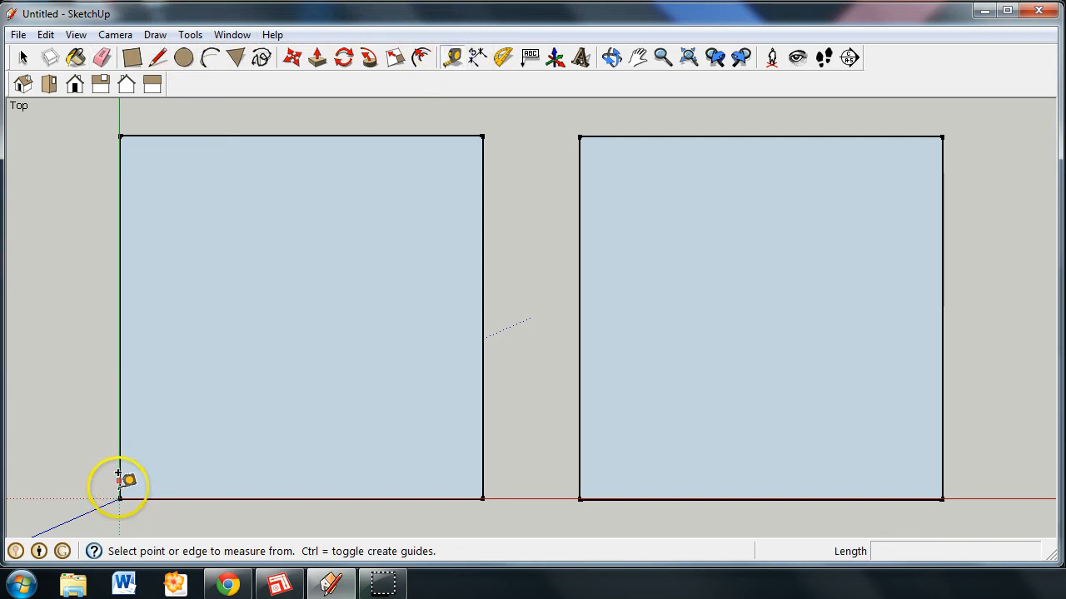
left_click(116, 499)
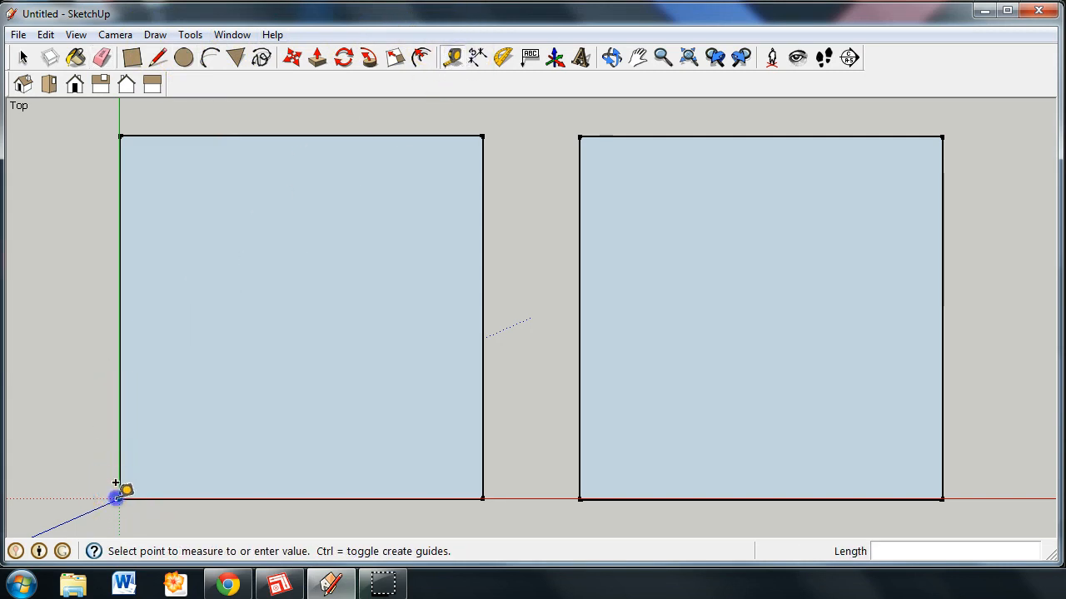
left_click(121, 403)
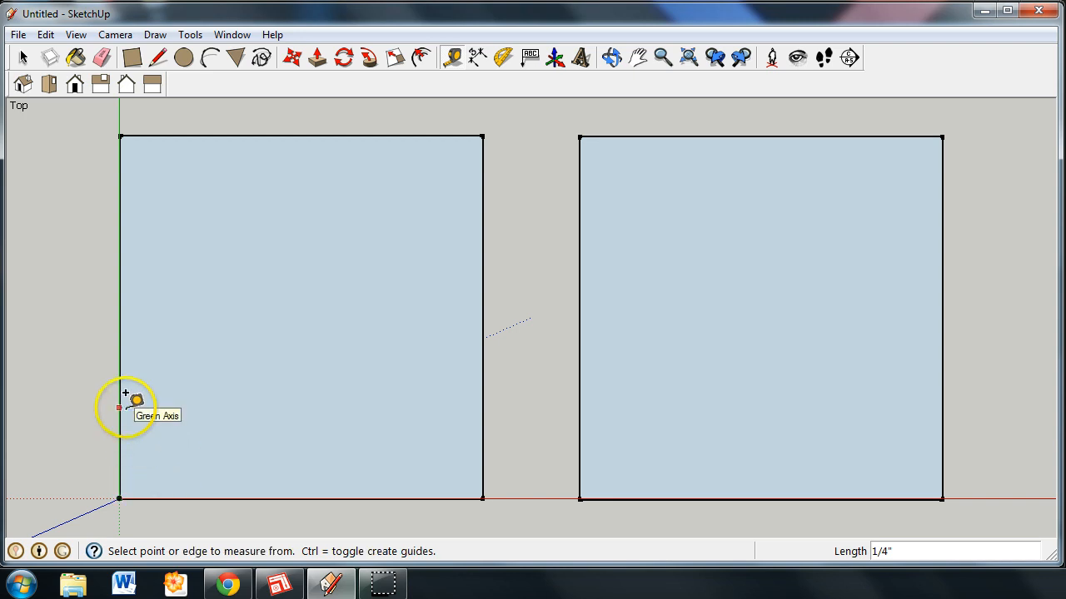
left_click(121, 482)
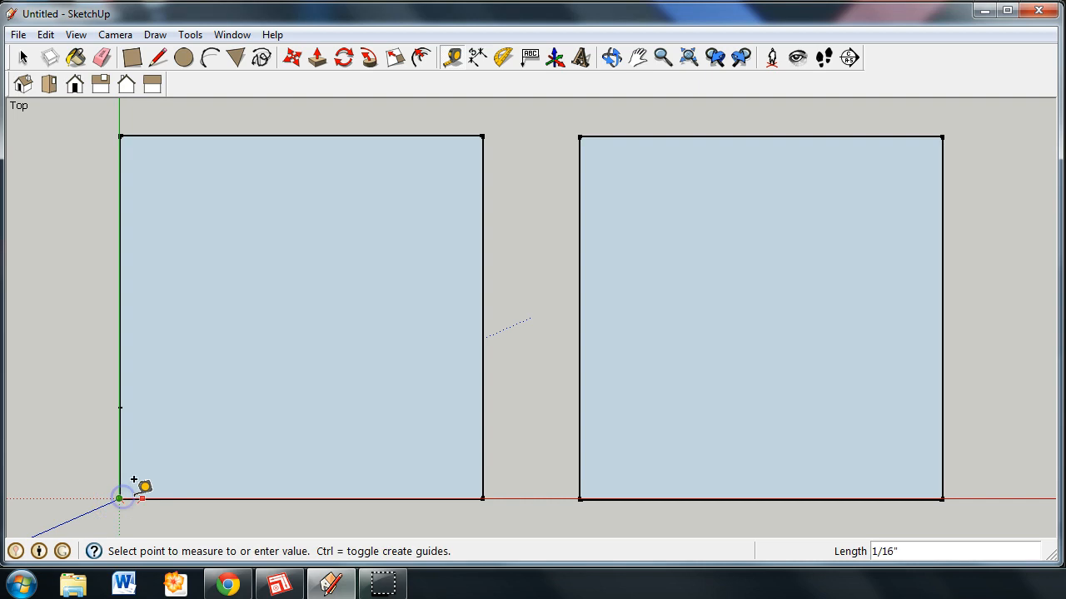
left_click(253, 498)
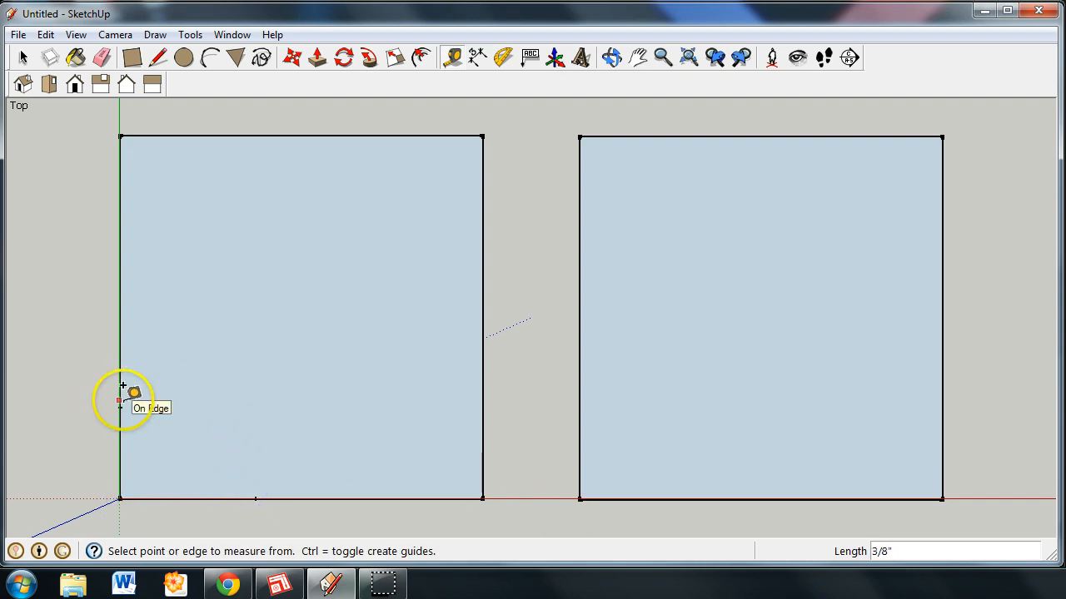
- Check Puzzle Piece #1 in LayOut and outline its bottom notch in SketchUp with 1/4" guides up, across and down from the 3/8" point
left_click(282, 585)
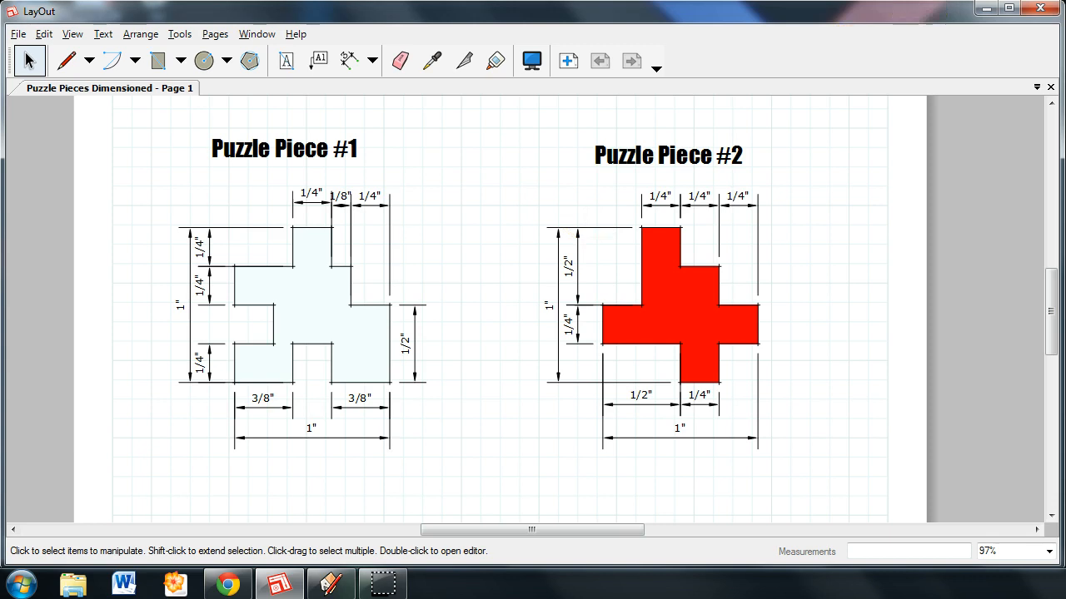
left_click(331, 583)
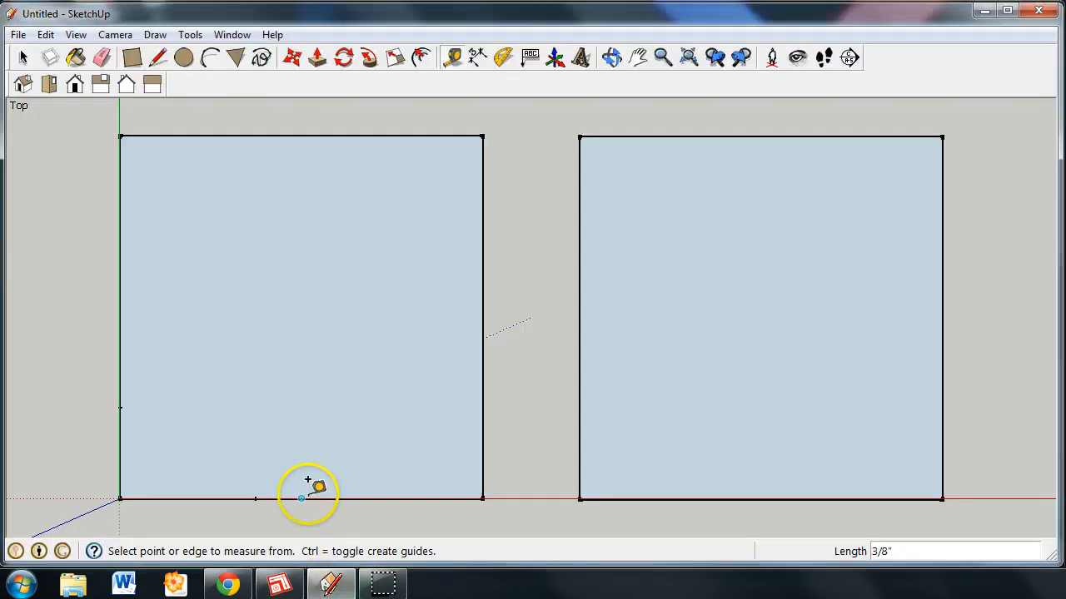
left_click(255, 497)
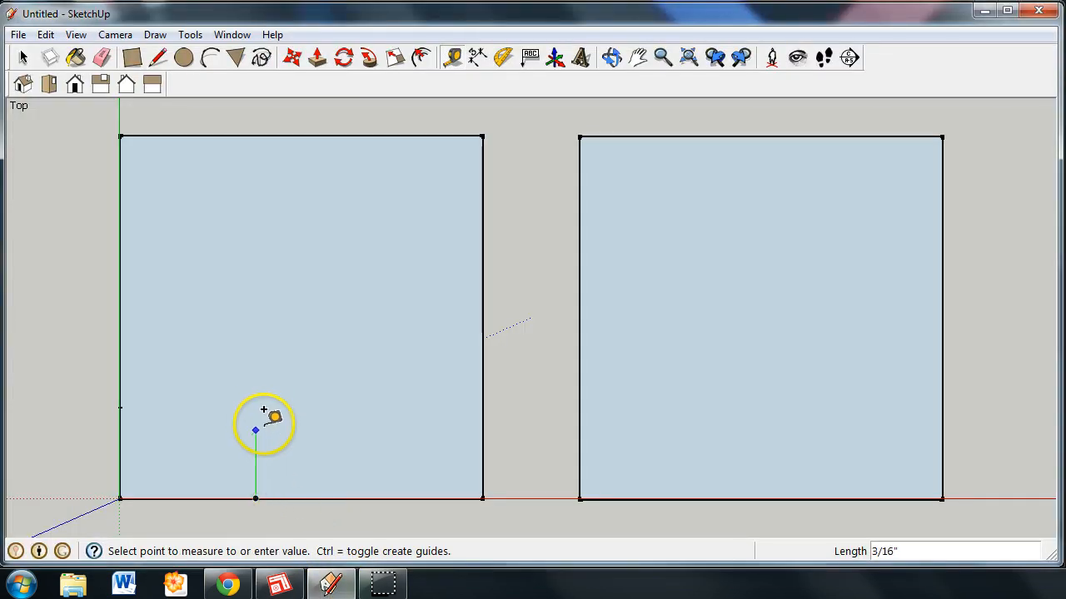
left_click(258, 403)
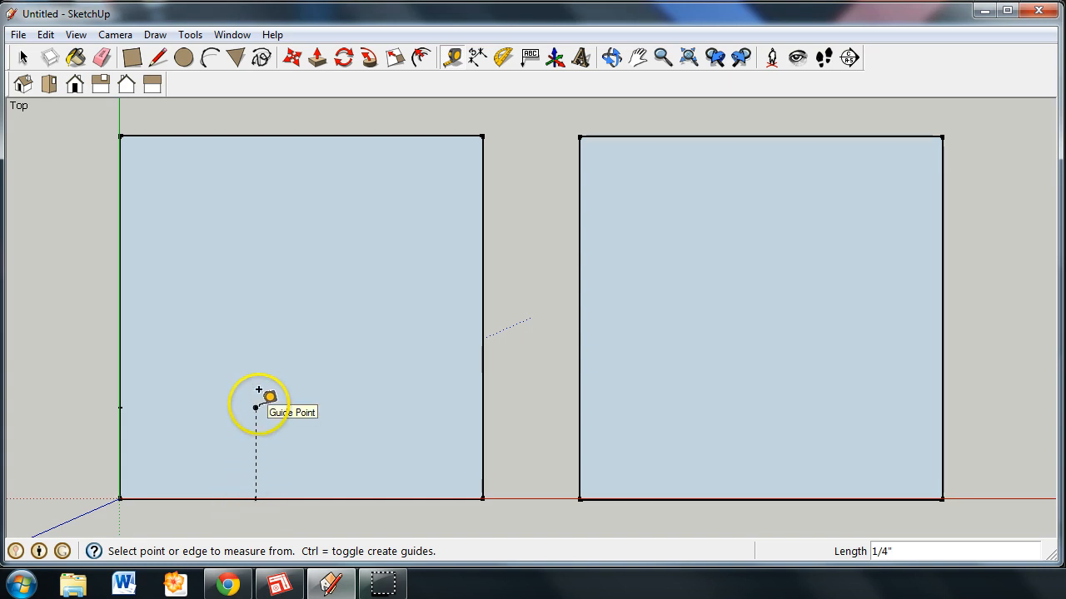
left_click(257, 390)
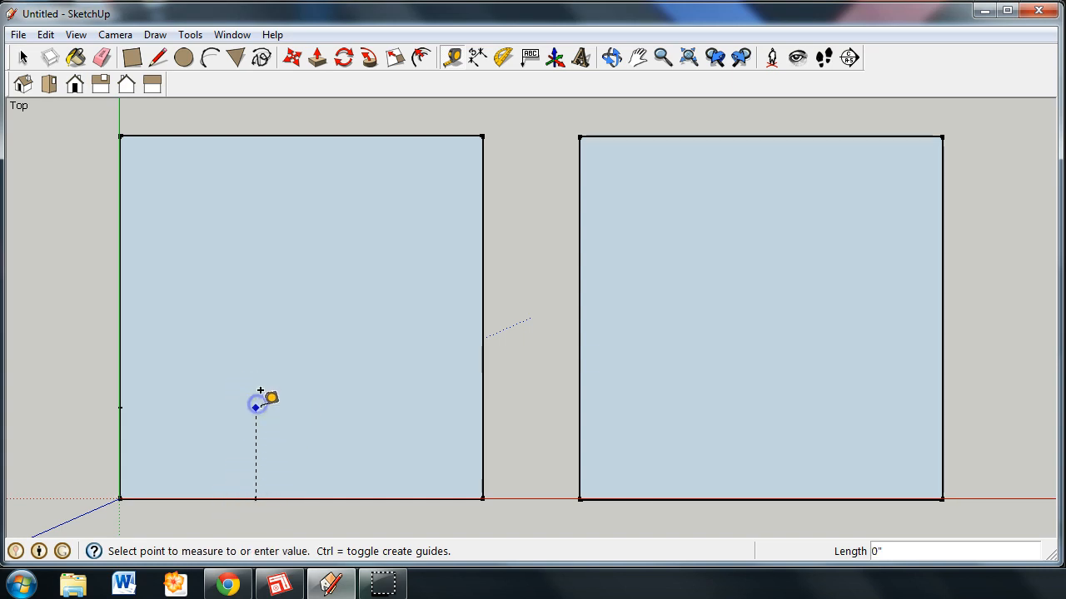
left_click(341, 388)
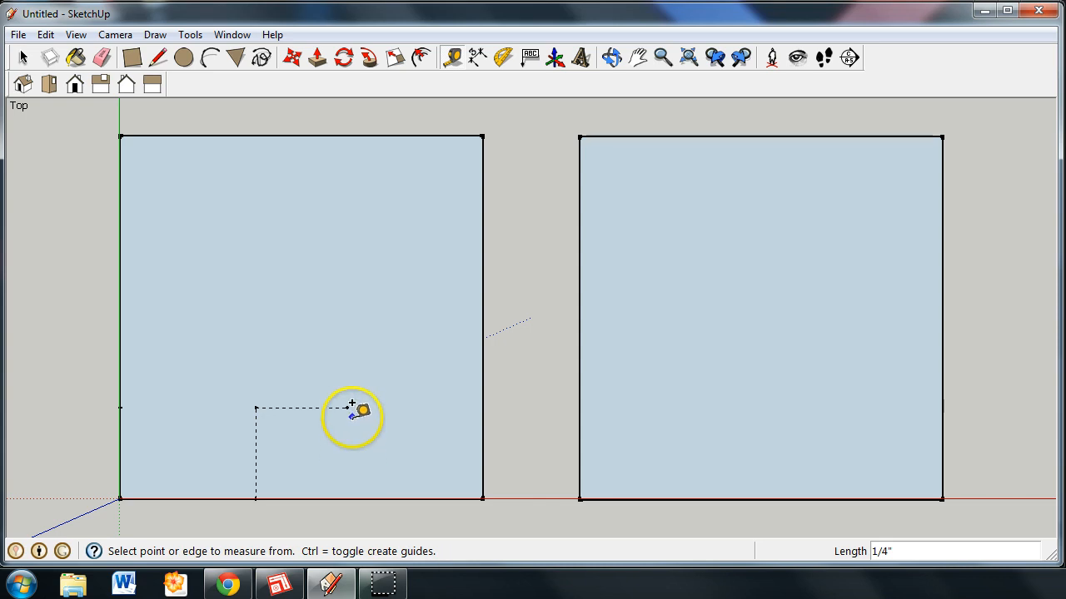
left_click(347, 407)
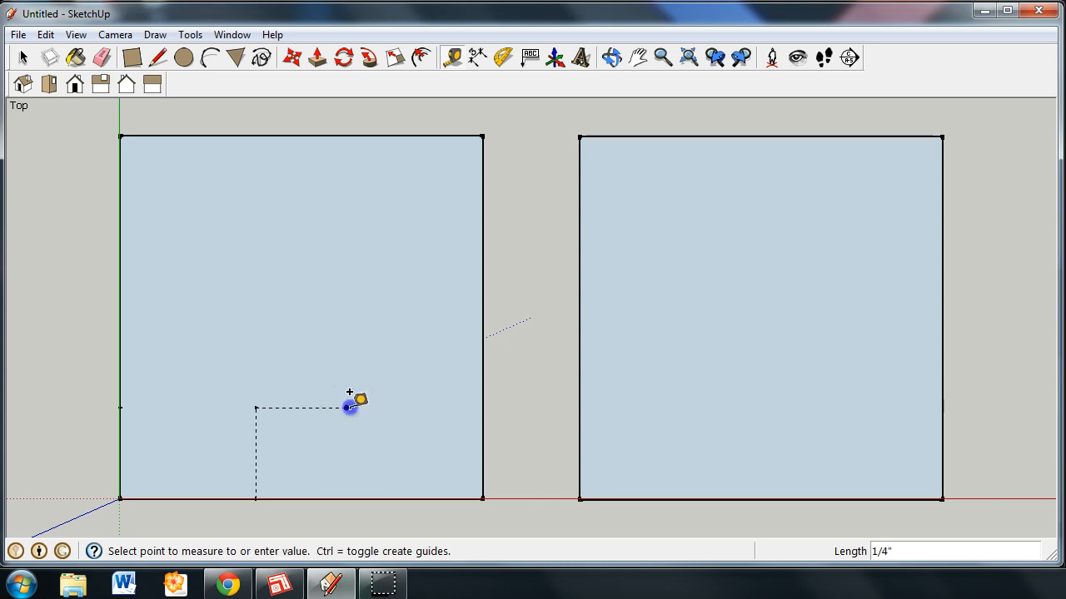
left_click(347, 497)
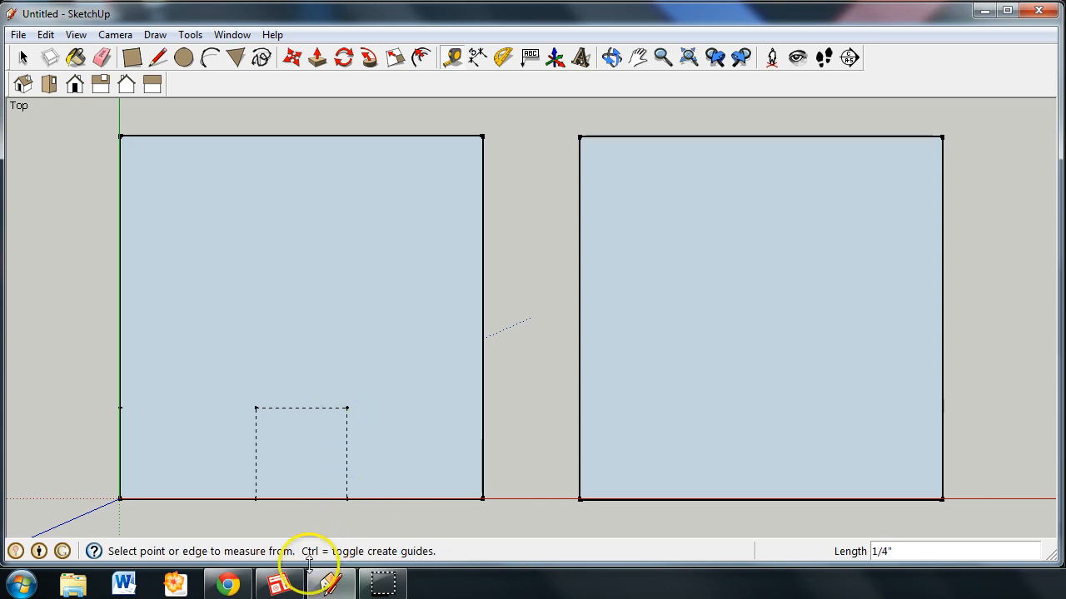
- Following the LayOut drawing, outline the left-edge notch in SketchUp with guides 1/4" right, 1/4" up and 1/4" back to the edge
left_click(280, 585)
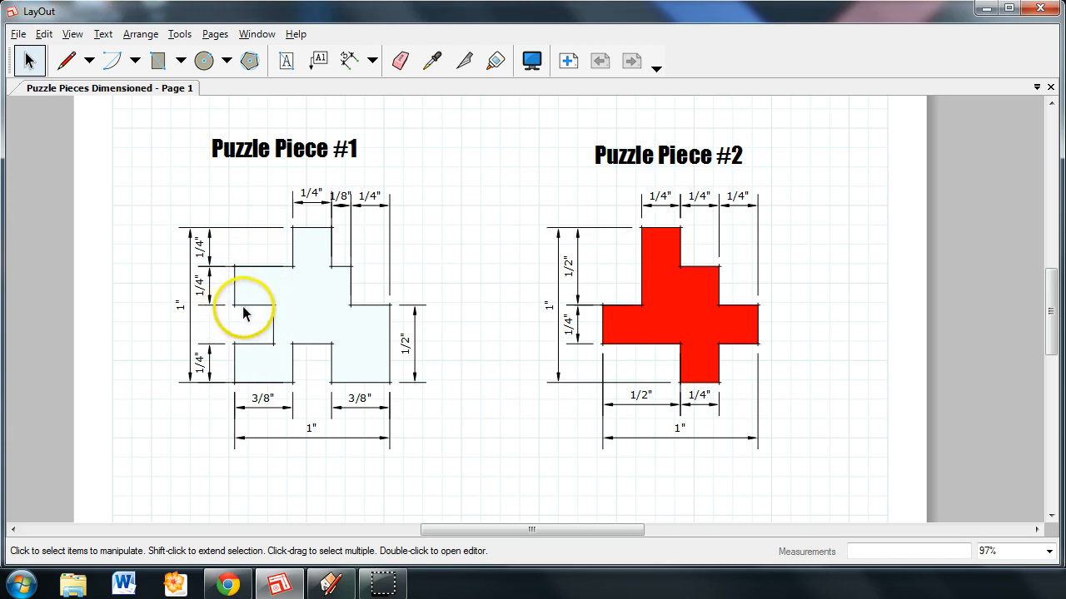
left_click(327, 586)
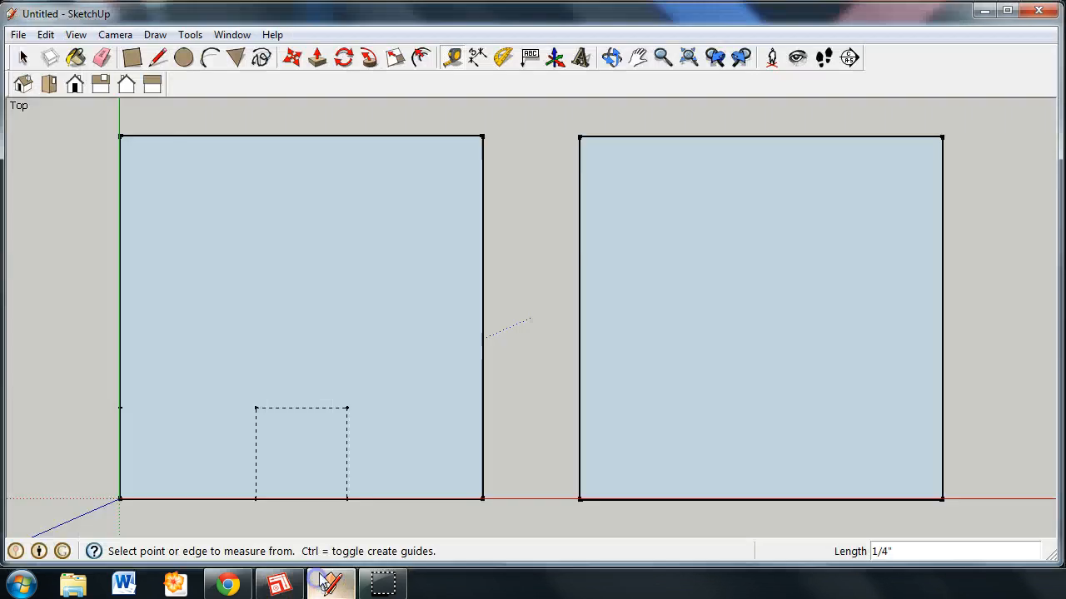
left_click(121, 396)
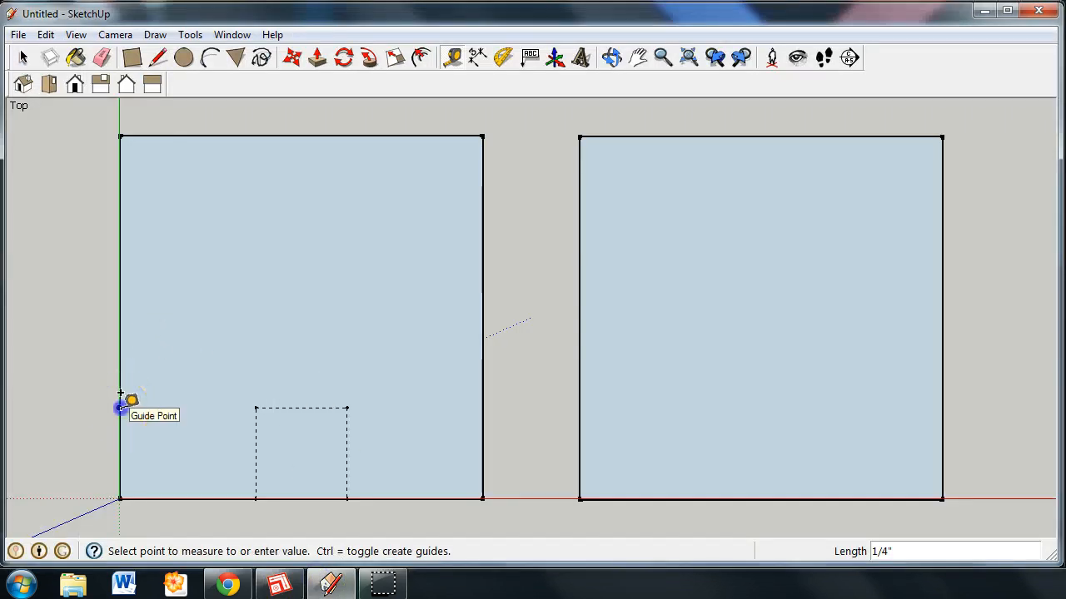
left_click(207, 388)
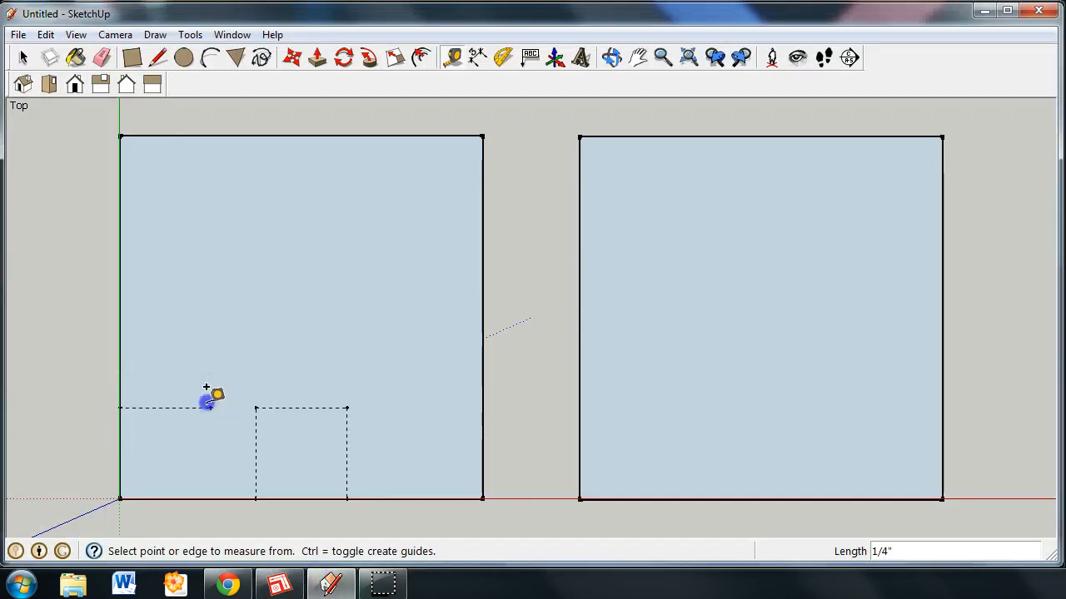
left_click(210, 408)
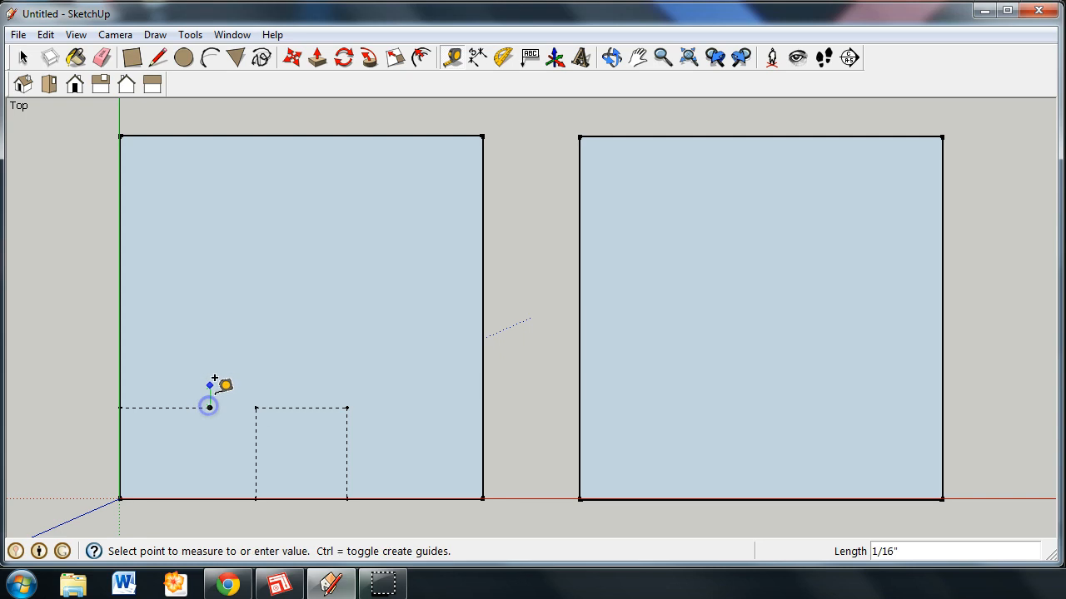
left_click(211, 314)
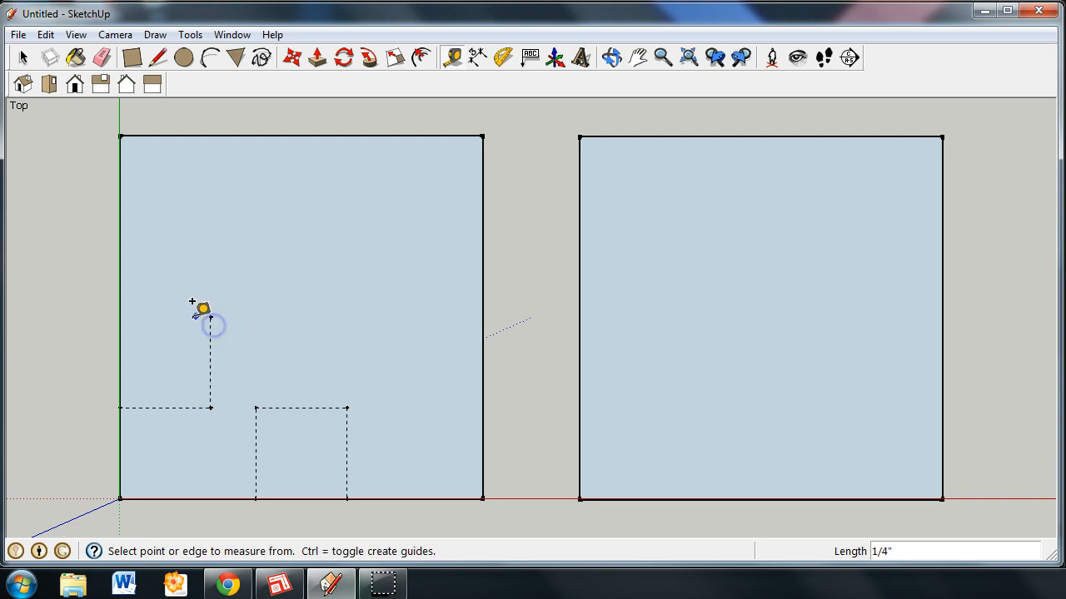
left_click(211, 315)
left_click(150, 317)
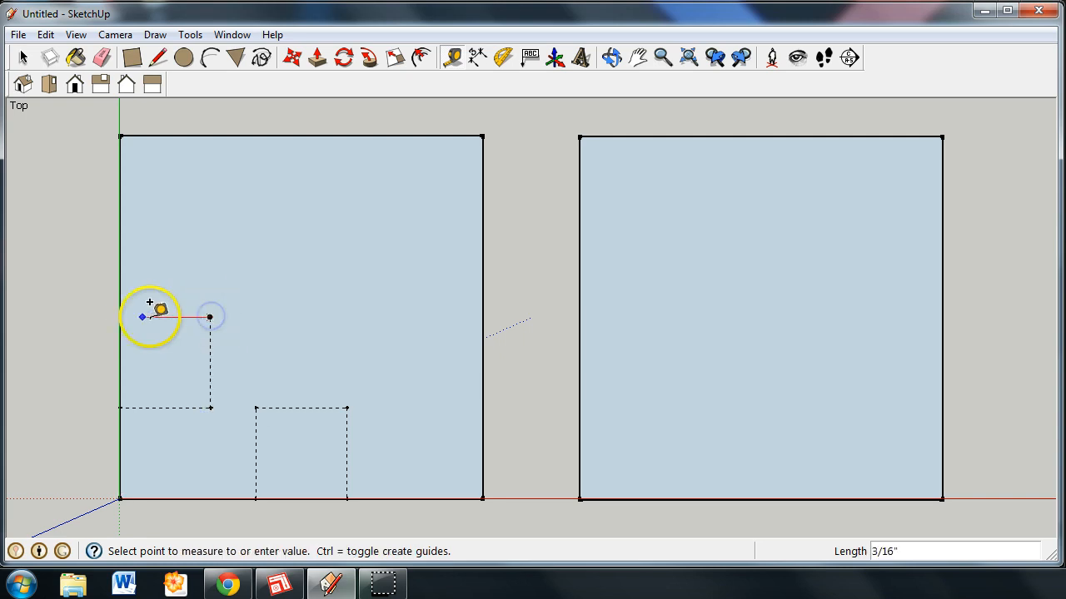
left_click(129, 310)
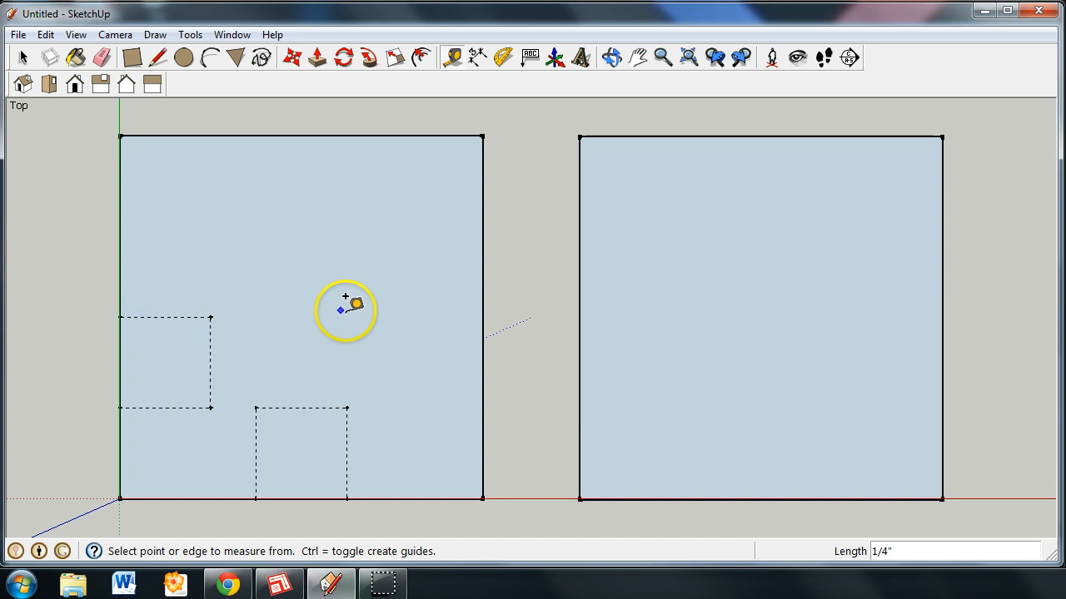
- Following the LayOut drawing, outline the upper-left cutout in SketchUp with guides 1/4" up the edge, 3/8" right and up to the top edge
left_click(276, 585)
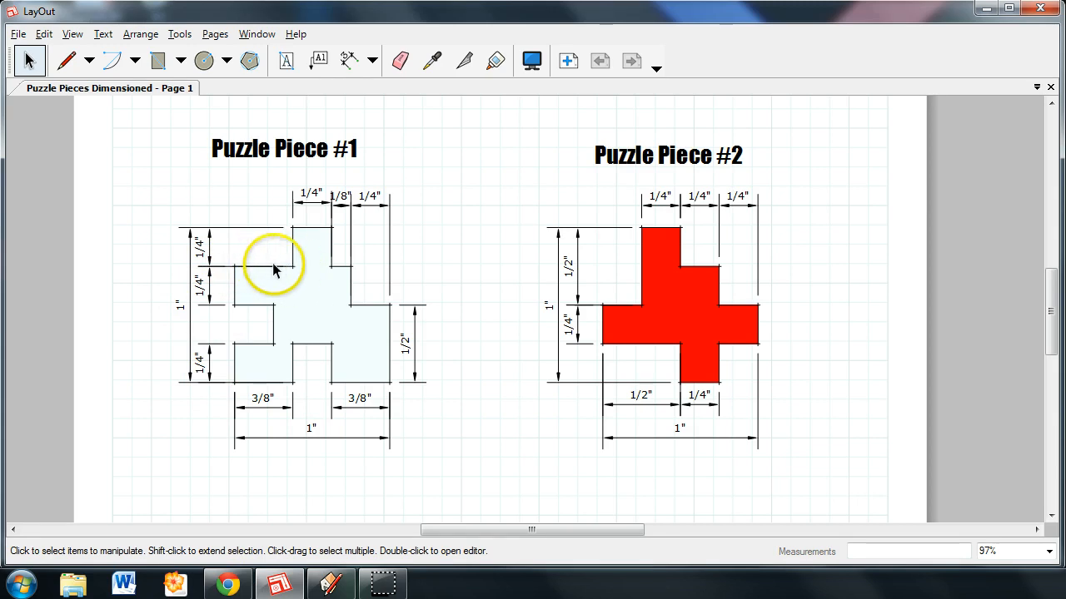
left_click(330, 583)
left_click(120, 316)
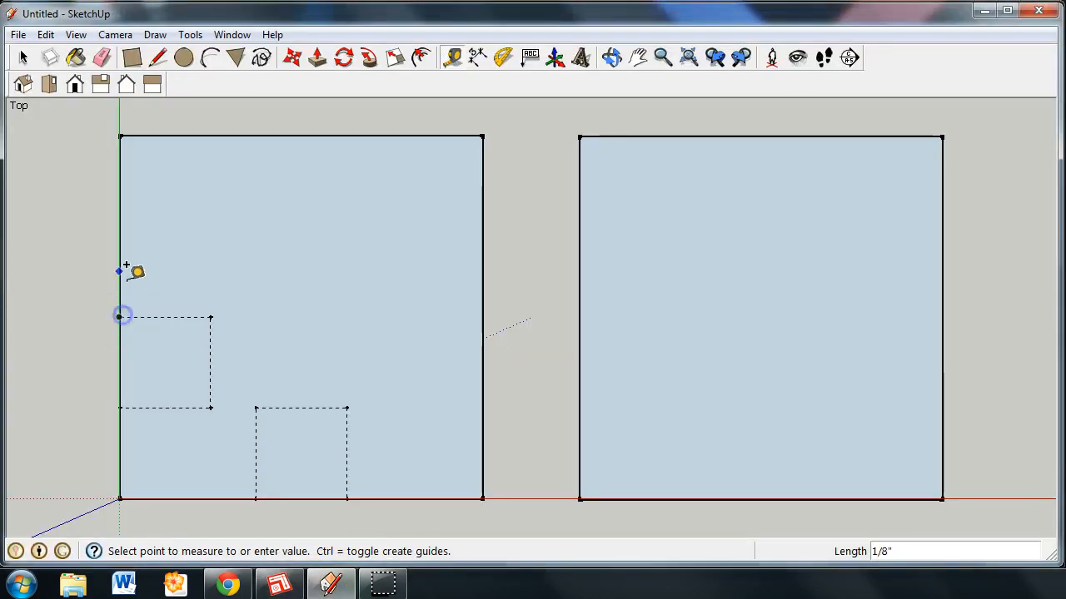
left_click(126, 218)
left_click(120, 213)
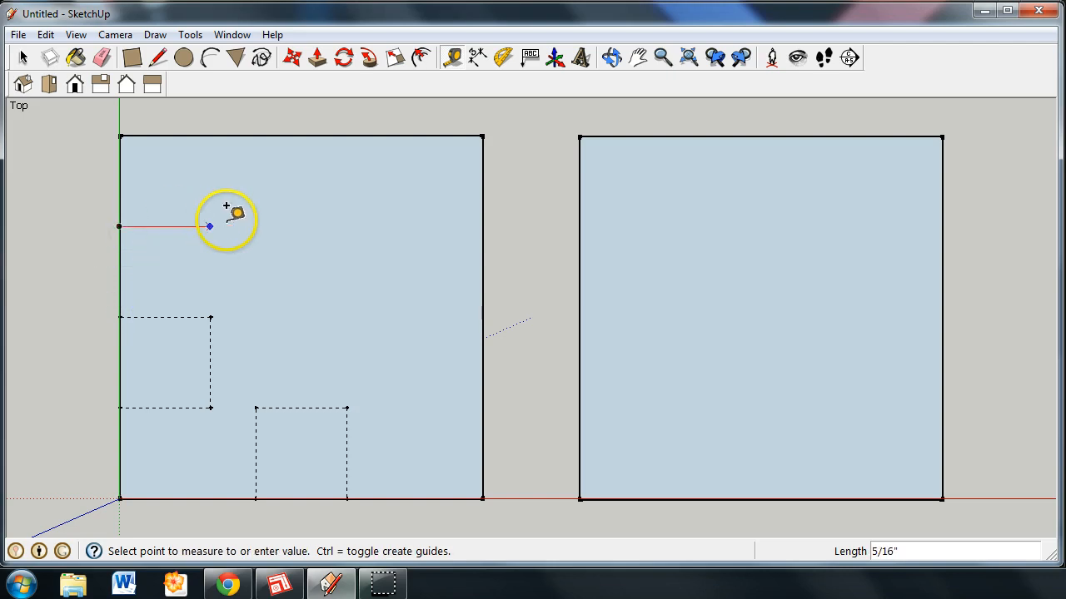
left_click(255, 225)
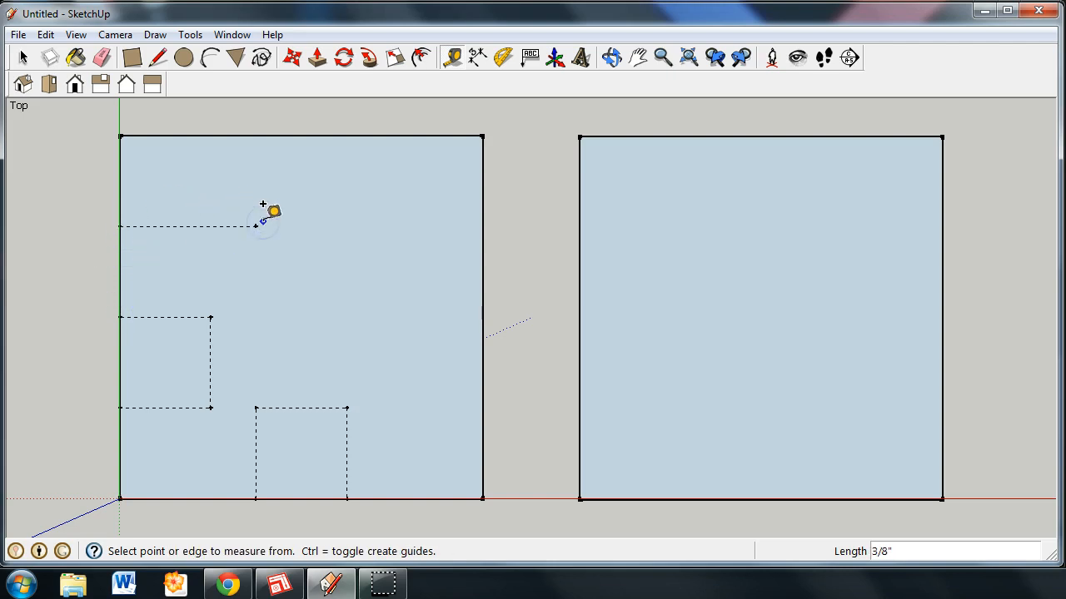
left_click(255, 226)
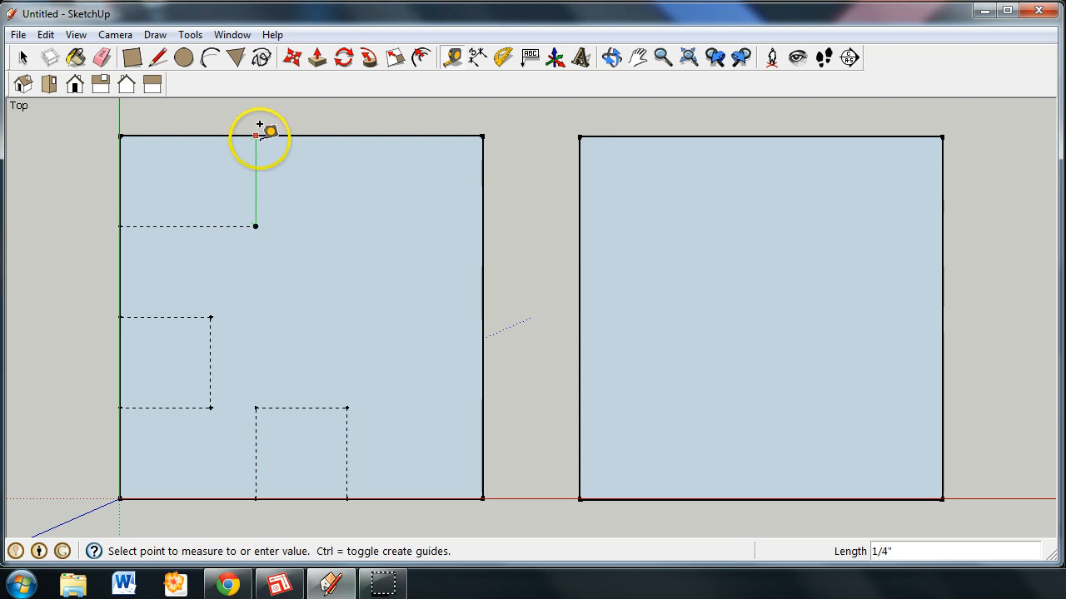
left_click(259, 139)
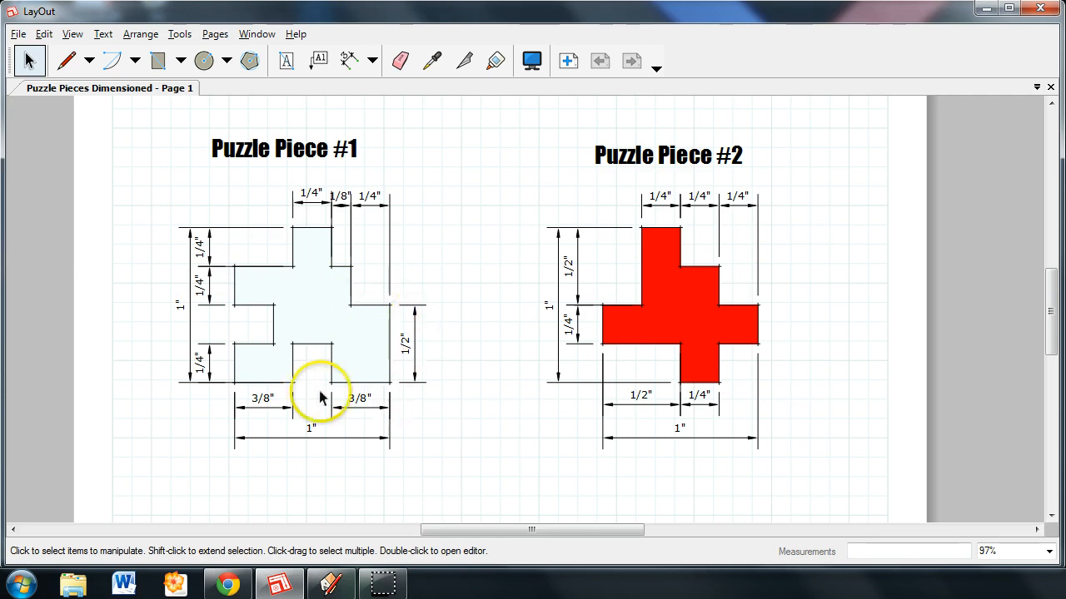
- In SketchUp, mark 1/4" along the top edge from the vertical guide and add a 1/4" guide downward, consulting the LayOut drawing
left_click(326, 584)
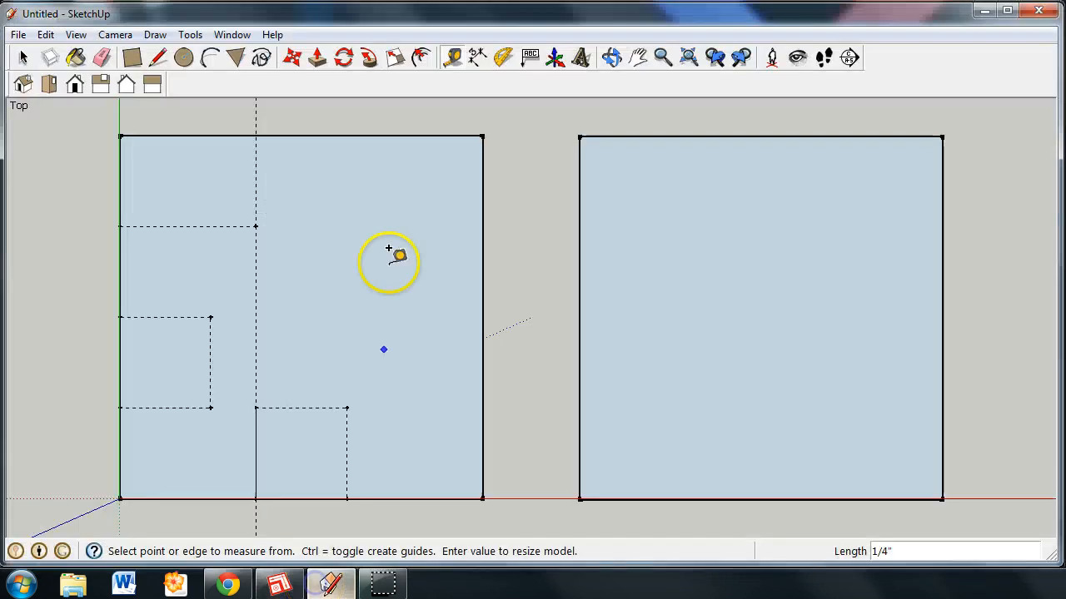
left_click(256, 135)
left_click(340, 119)
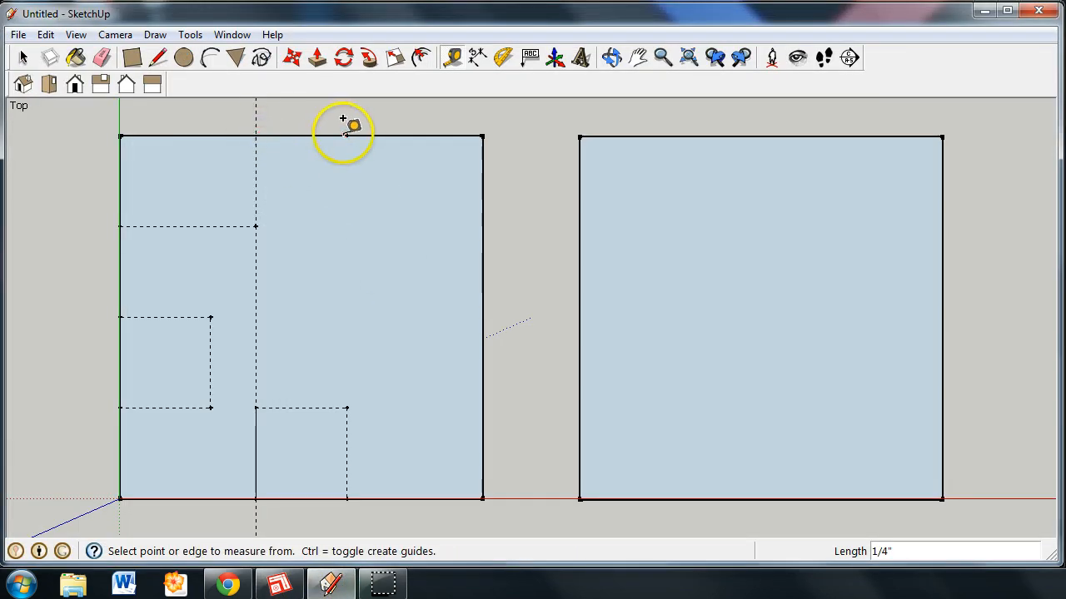
left_click(346, 135)
left_click(348, 180)
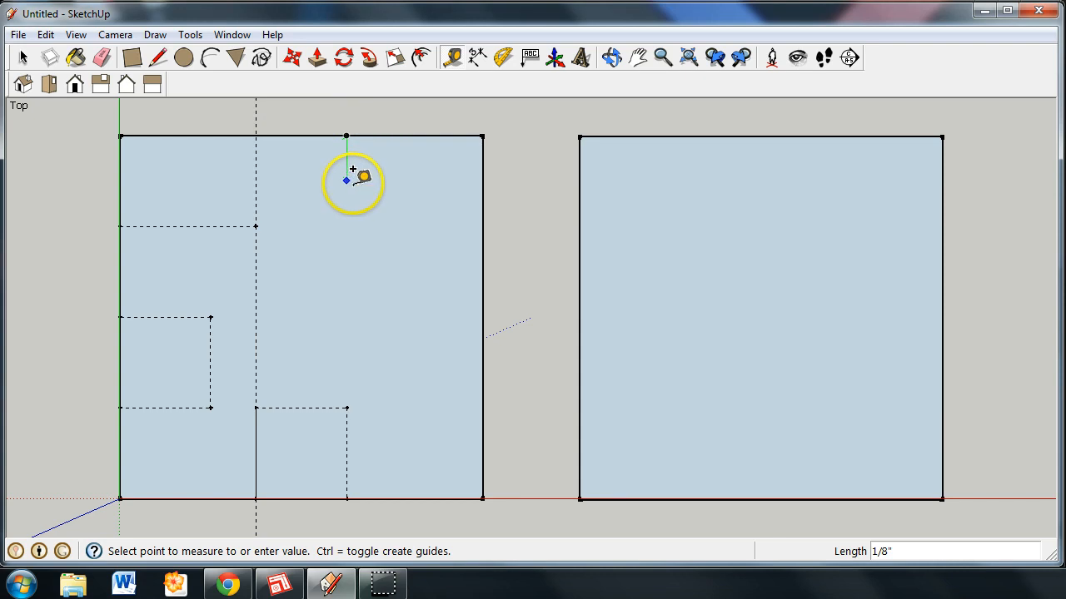
left_click(280, 585)
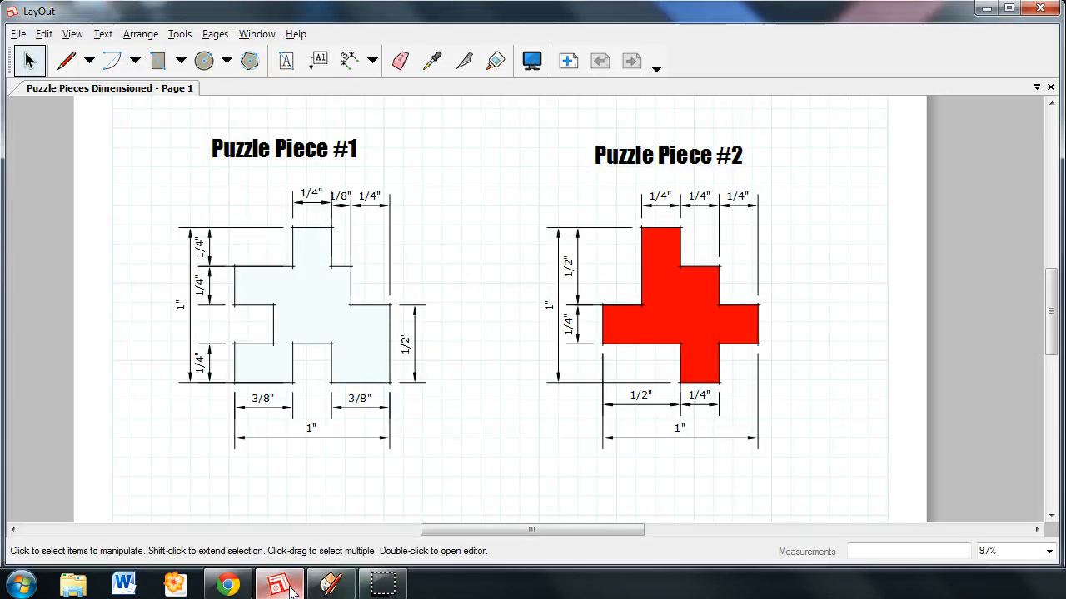
left_click(330, 585)
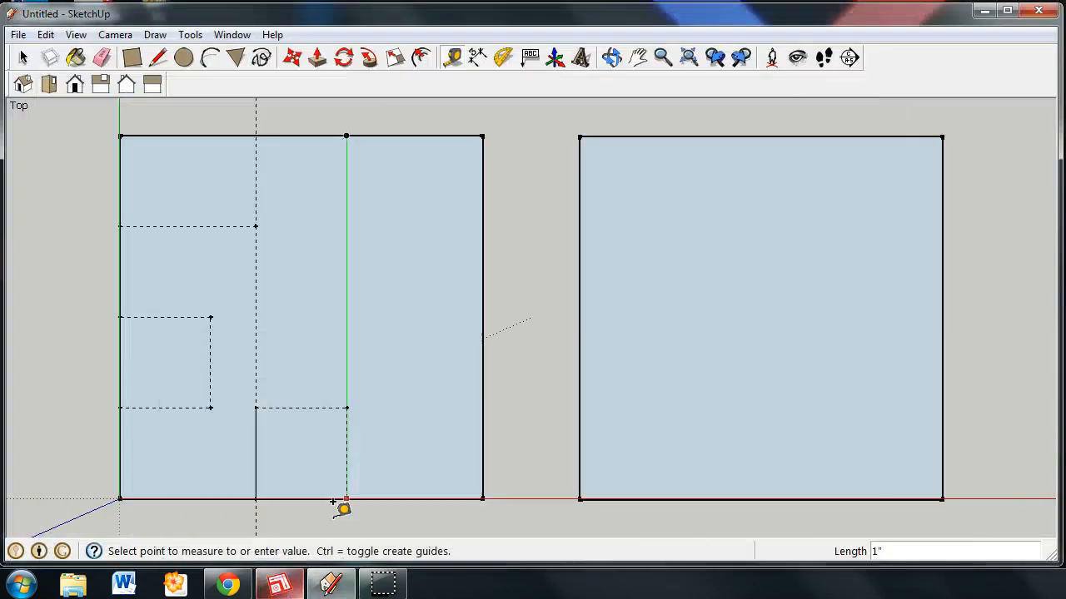
left_click(347, 224)
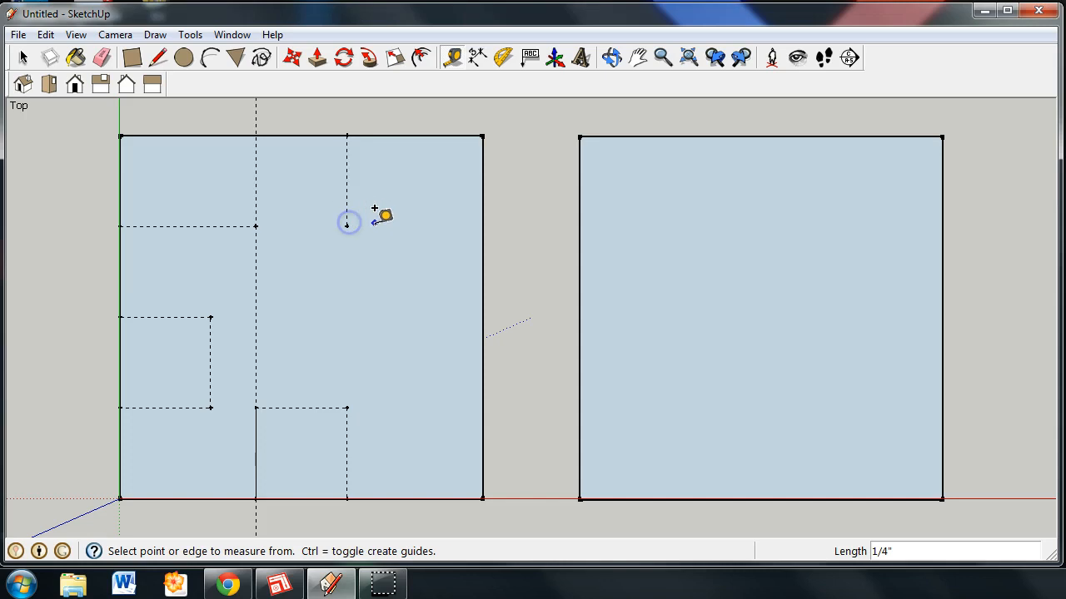
- Outline the upper-right cutout with guides 1/8" right, 1/4" down and 1/4" right to the square's edge
left_click(346, 226)
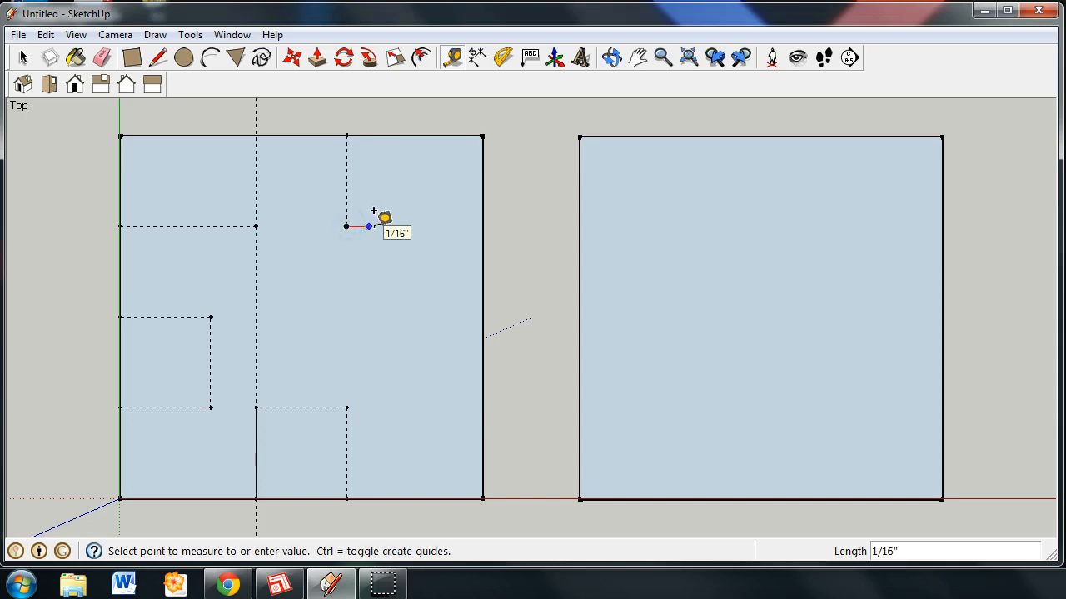
left_click(387, 223)
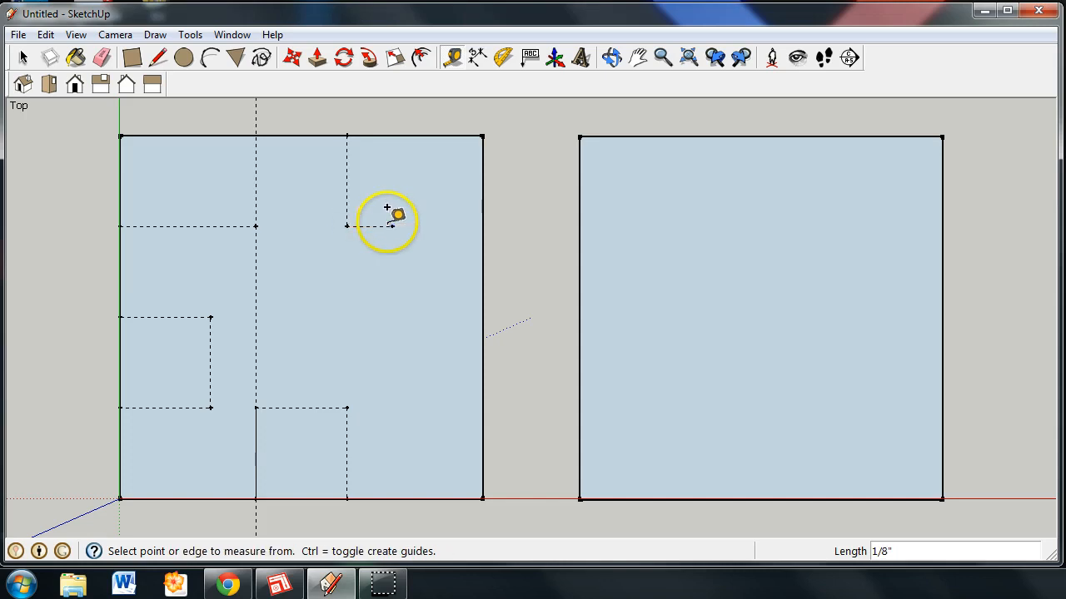
left_click(392, 226)
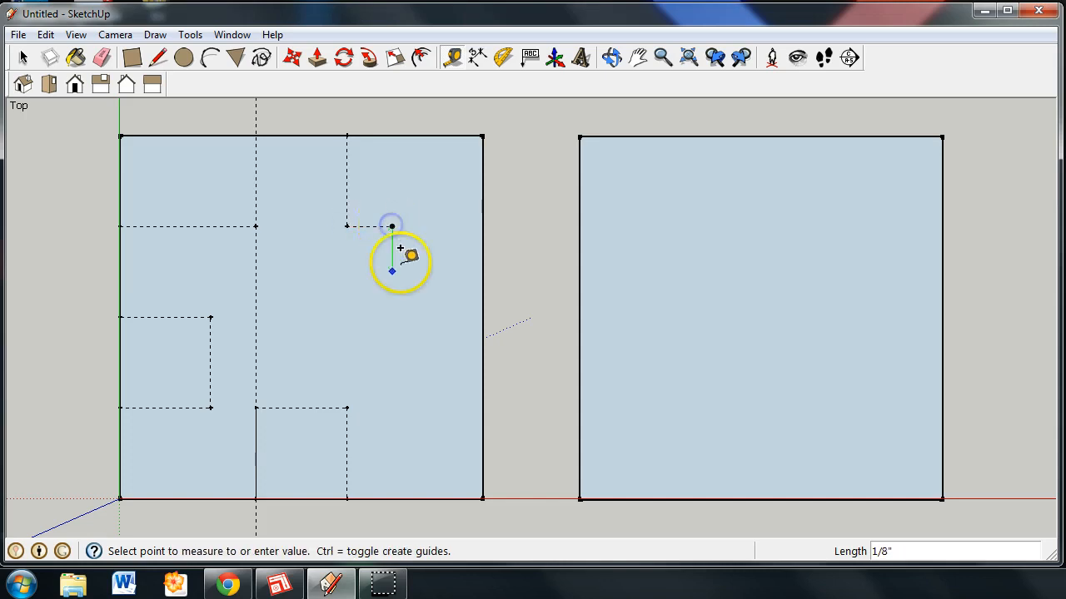
left_click(388, 297)
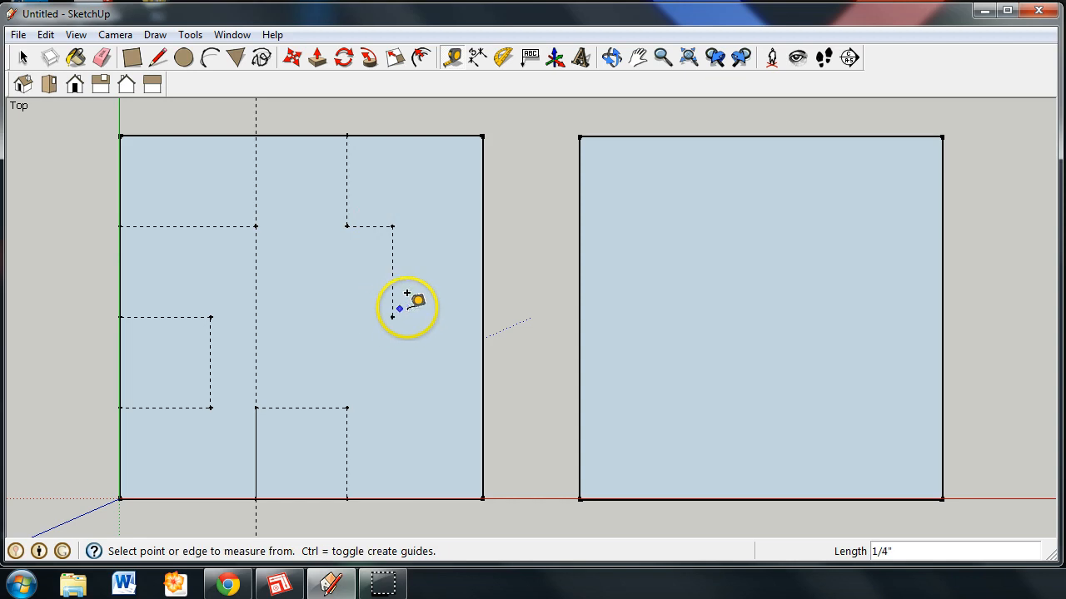
left_click(392, 317)
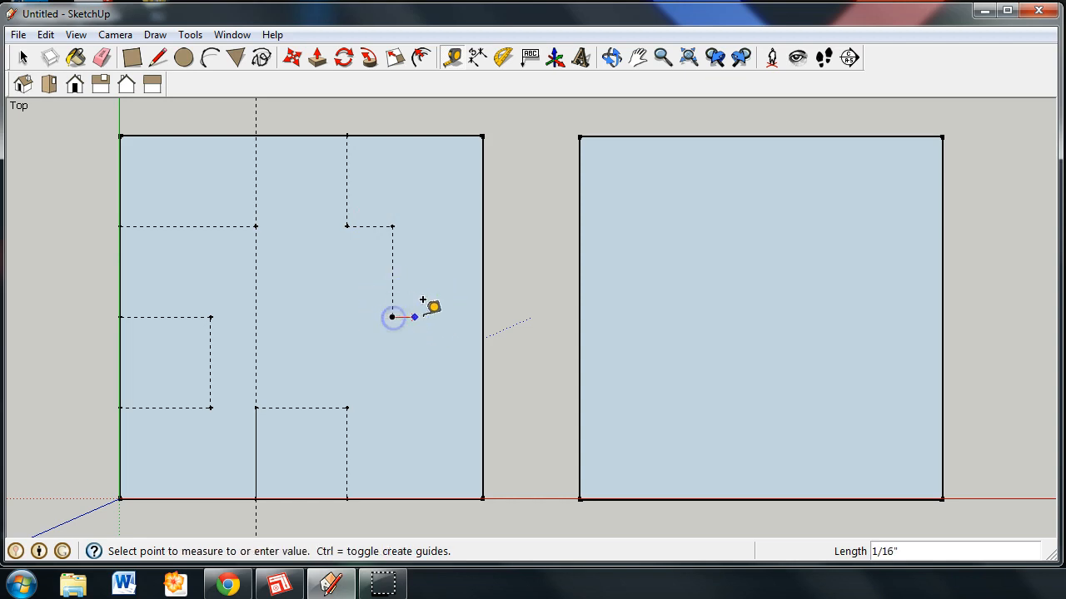
left_click(482, 317)
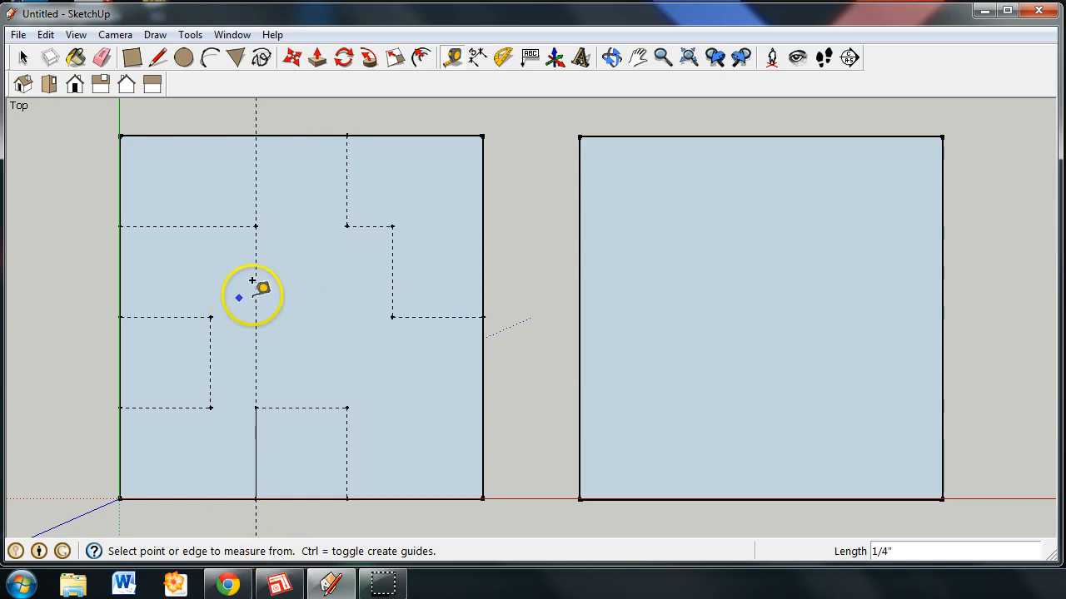
- Switch to LayOut to compare the puzzle piece drawing with the guides laid out on the first square in SketchUp
left_click(283, 587)
left_click(283, 587)
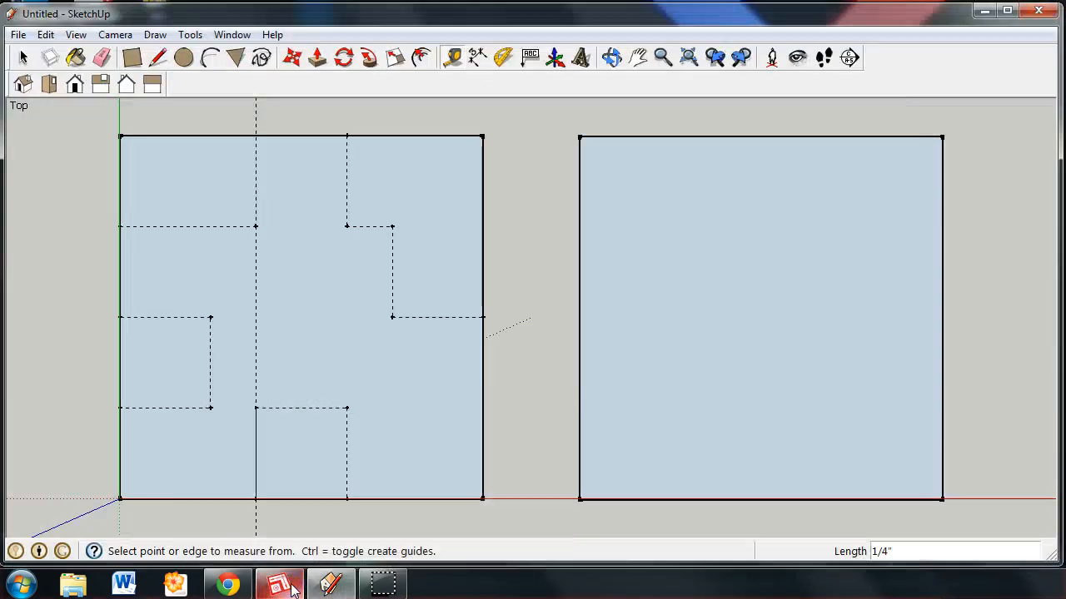
left_click(292, 589)
left_click(292, 589)
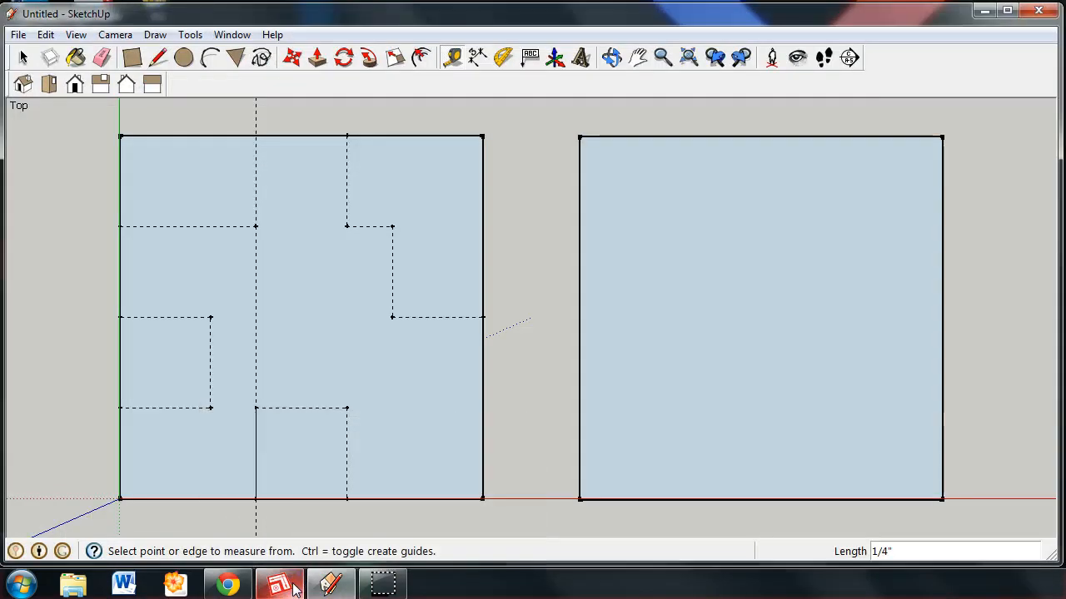